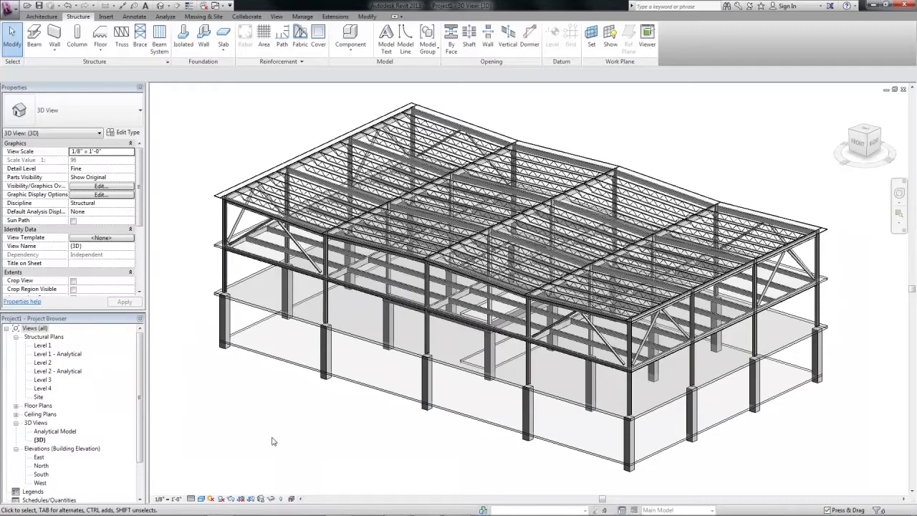
Overlay the analytical model categories on the 3D steel frame and bring up the Analyze tools.
{"action": "left_click", "coordinate": [292, 499]}
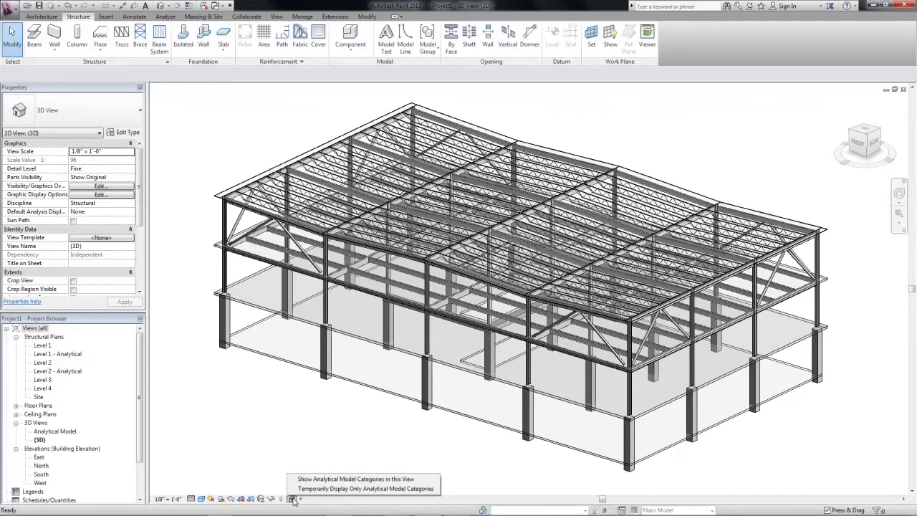
{"action": "left_click", "coordinate": [301, 488]}
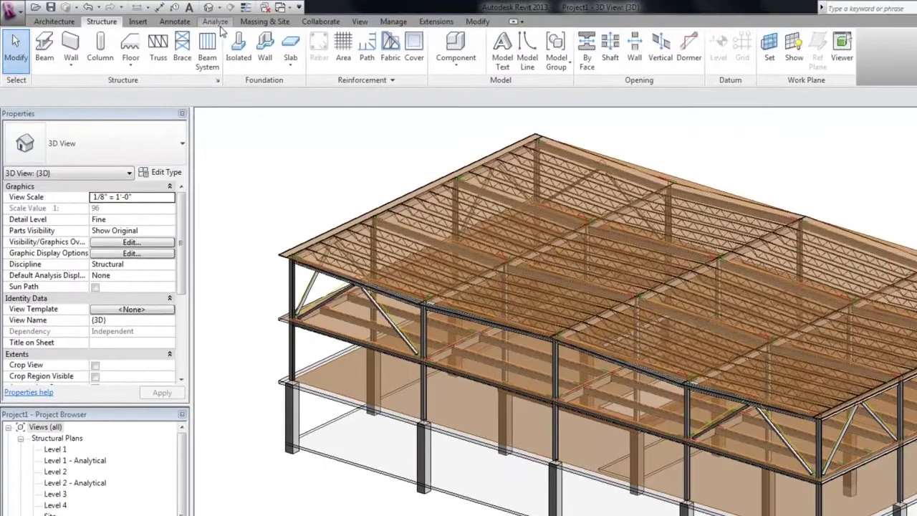
{"action": "left_click", "coordinate": [175, 18]}
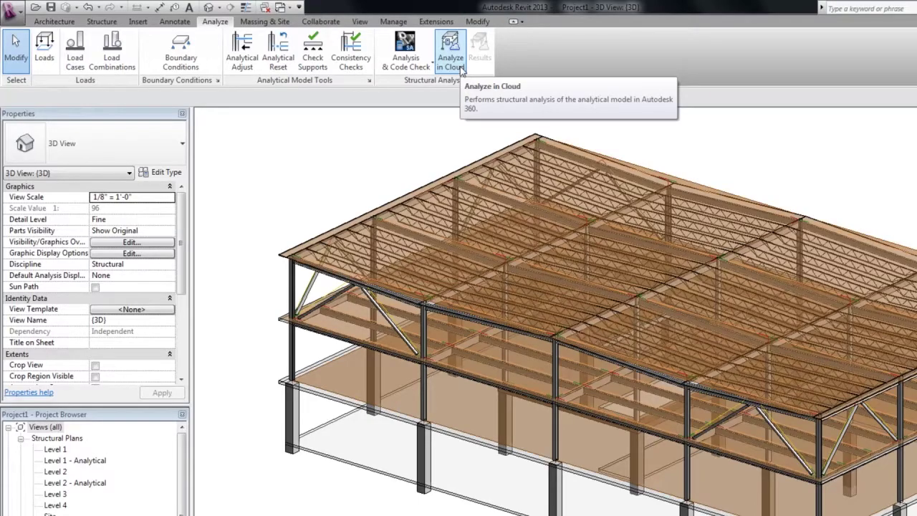
Start Analyze in Cloud, sign in with the Autodesk account ID and password, and dismiss the save error.
{"action": "left_click", "coordinate": [452, 62]}
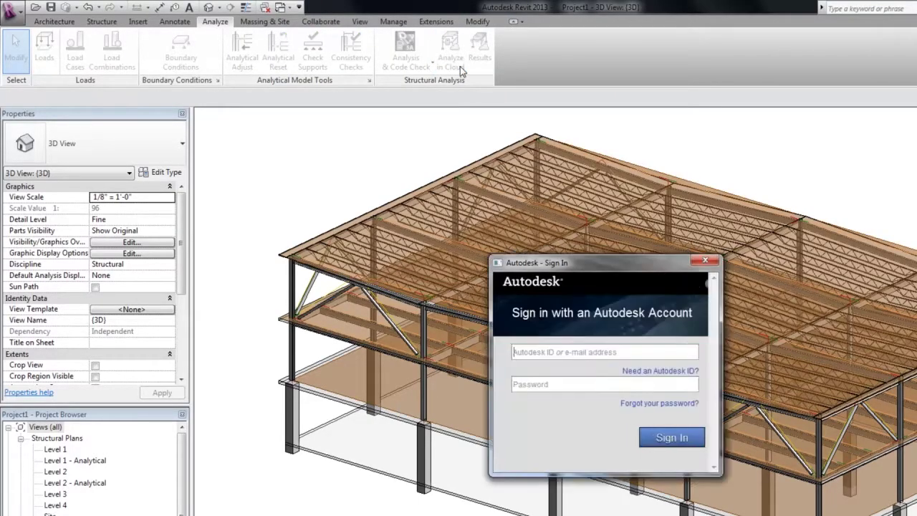
{"action": "left_click", "coordinate": [552, 351]}
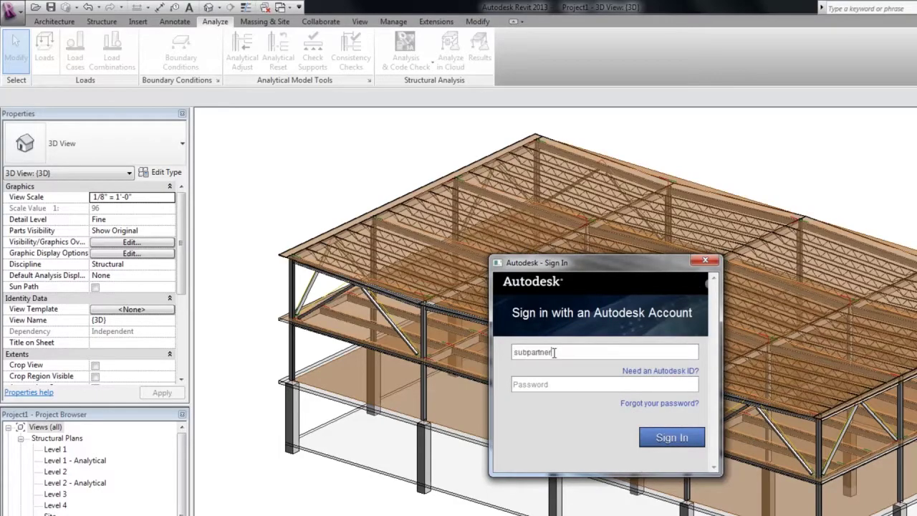
{"action": "key", "text": "Tab"}
{"action": "type", "text": "**********"}
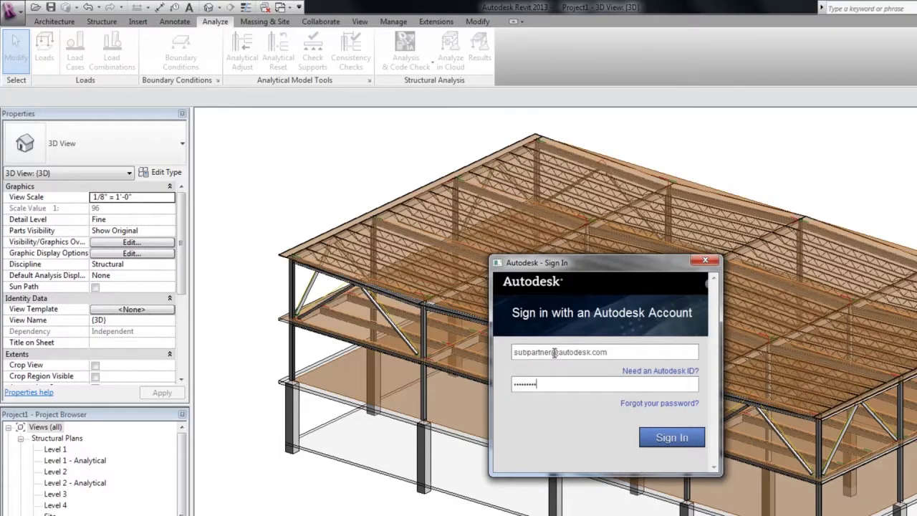
{"action": "left_click", "coordinate": [655, 438]}
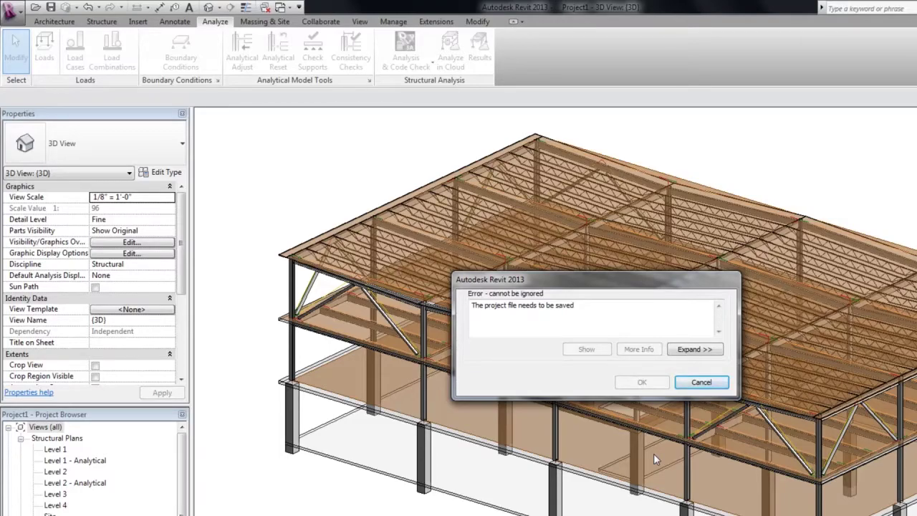
{"action": "left_click", "coordinate": [591, 309]}
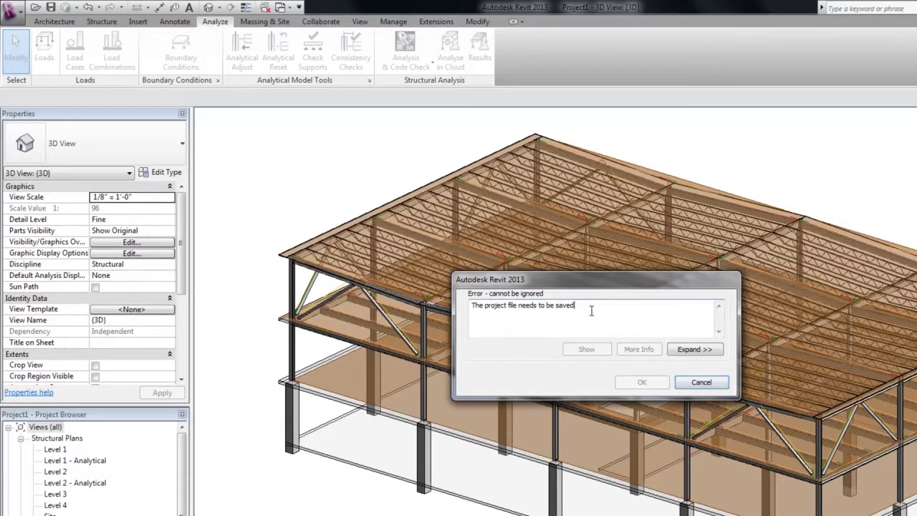
{"action": "left_click", "coordinate": [684, 384]}
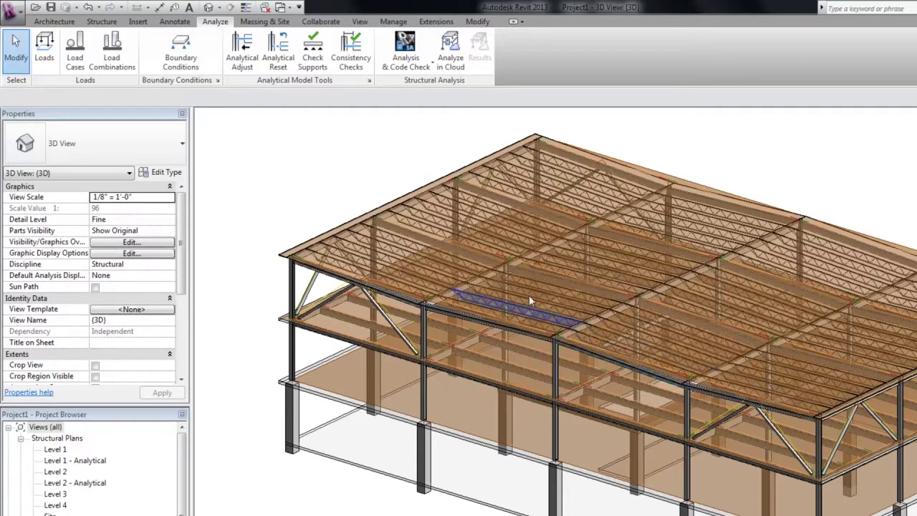
Save the project as a new file named 'Building' on the Desktop.
{"action": "left_click", "coordinate": [12, 9]}
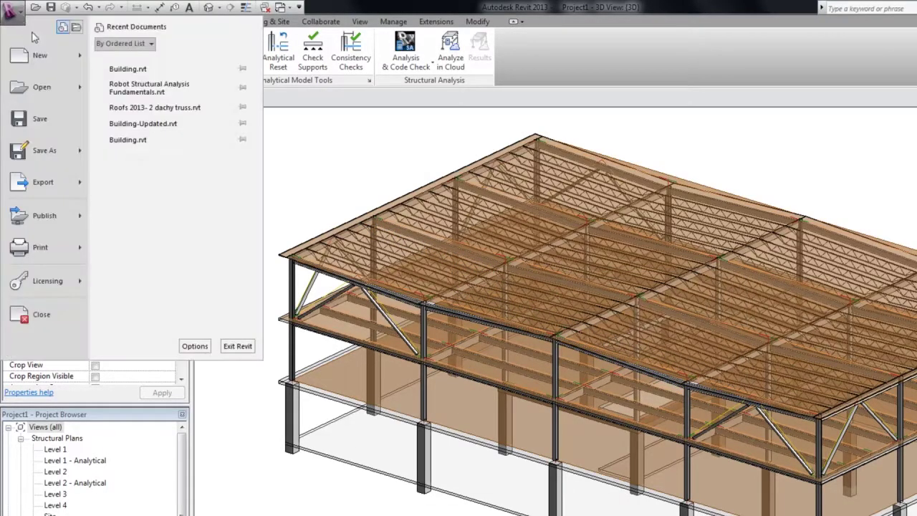
{"action": "mouse_move", "coordinate": [76, 146]}
{"action": "left_click", "coordinate": [140, 83]}
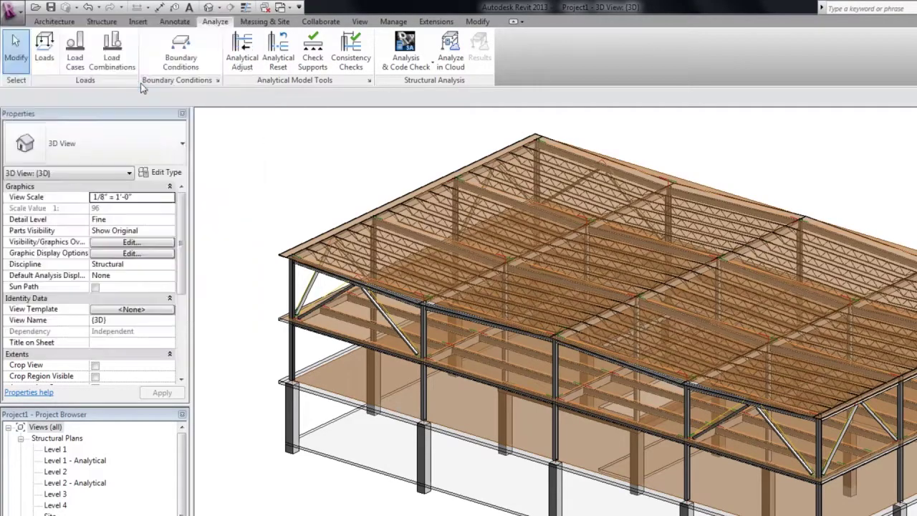
{"action": "double_click", "coordinate": [540, 424]}
{"action": "type", "text": "Buildi"}
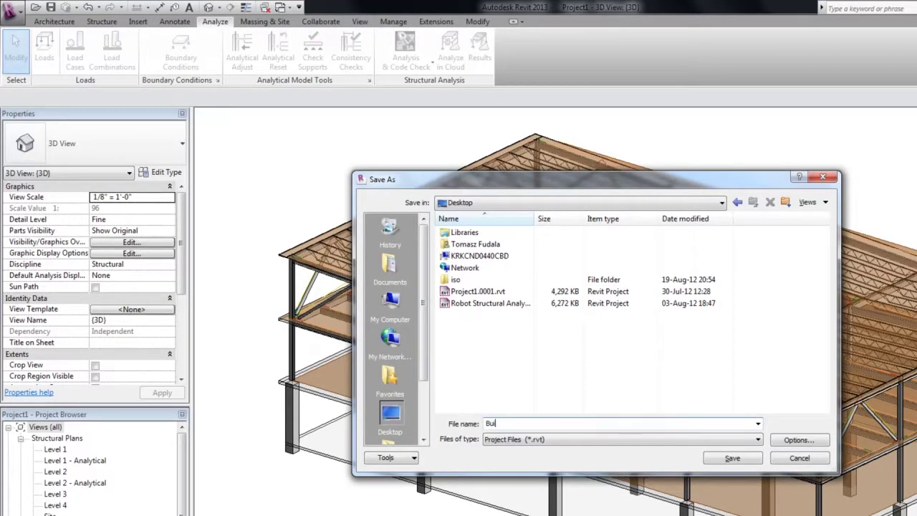
{"action": "type", "text": "ng"}
Save Building.rvt, resubmit it to Analyze in Cloud, and acknowledge the failure to list 3 errors.
{"action": "left_click", "coordinate": [731, 459]}
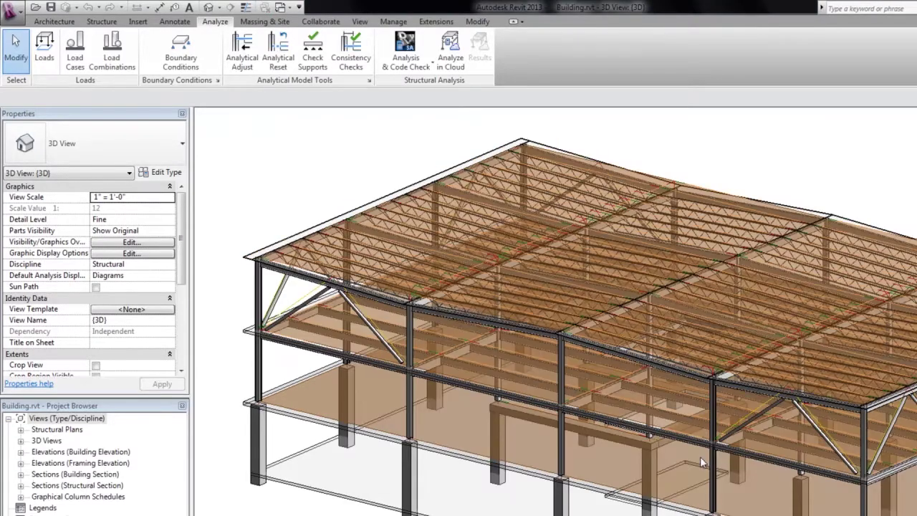
{"action": "left_click", "coordinate": [456, 65]}
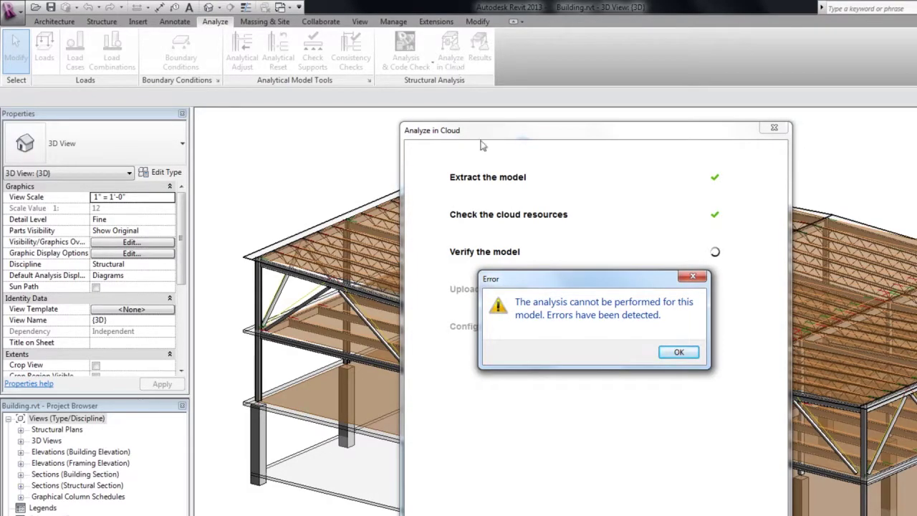
{"action": "left_click", "coordinate": [674, 353]}
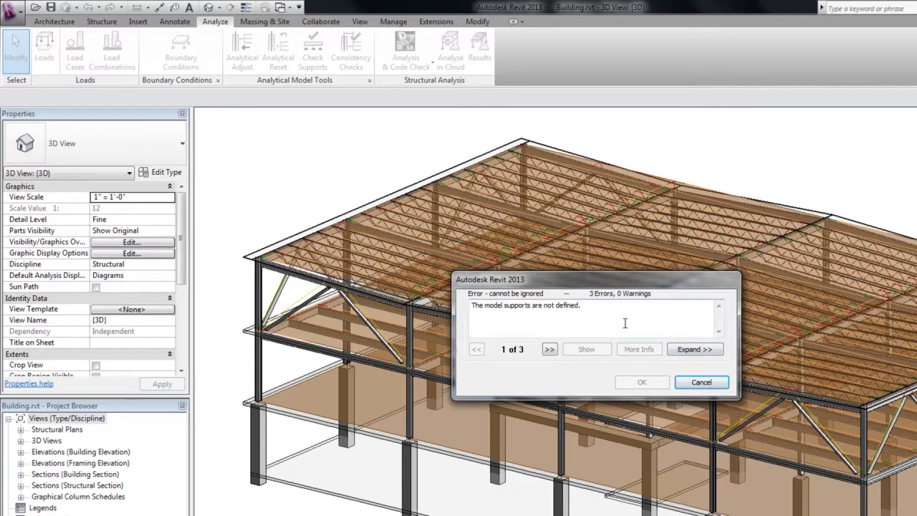
Advance to error 3 of 3, 'Parts of Beams or Columns overlap', and move the dialog aside.
{"action": "left_click", "coordinate": [549, 349]}
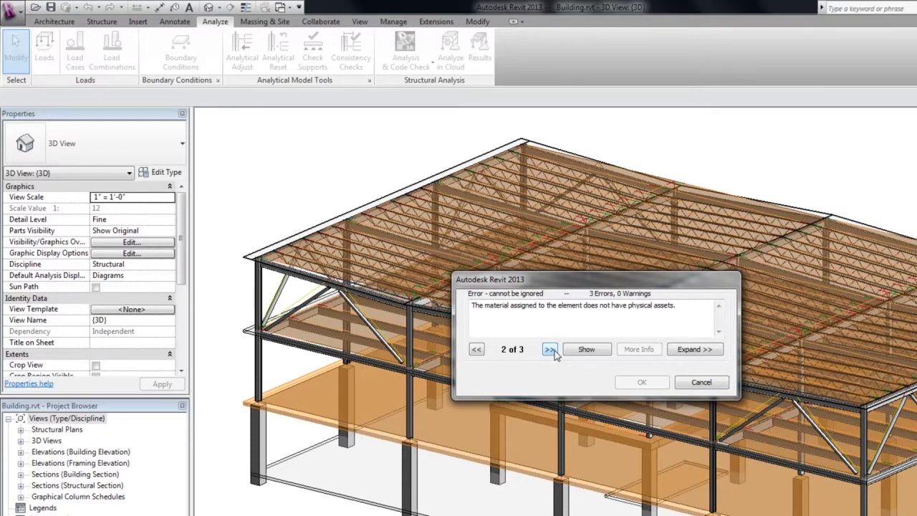
{"action": "left_click", "coordinate": [550, 350]}
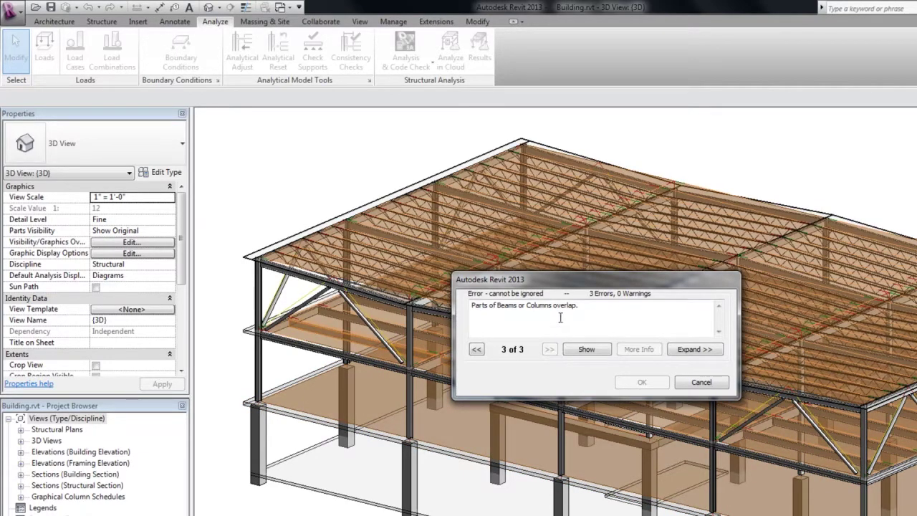
{"action": "left_click_drag", "start_coordinate": [566, 289], "coordinate": [647, 299]}
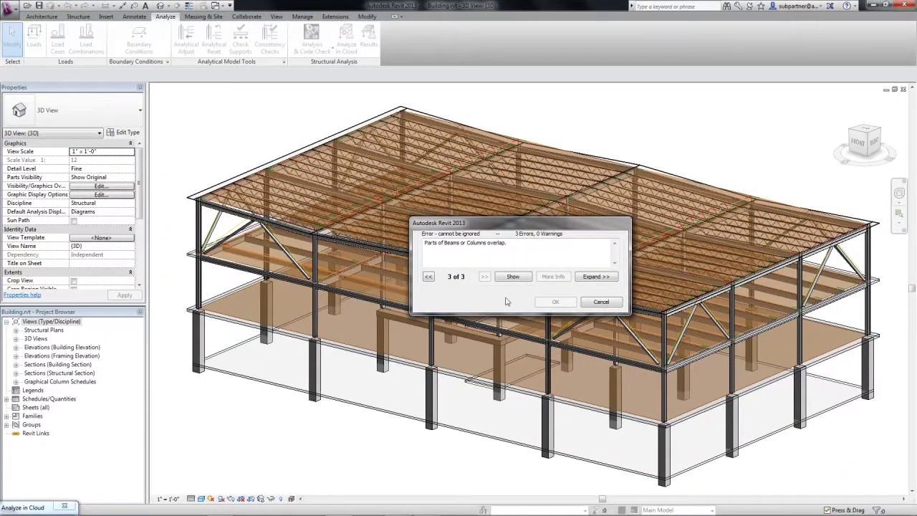
Close the error list and show only the analytical model categories.
{"action": "left_click", "coordinate": [601, 302]}
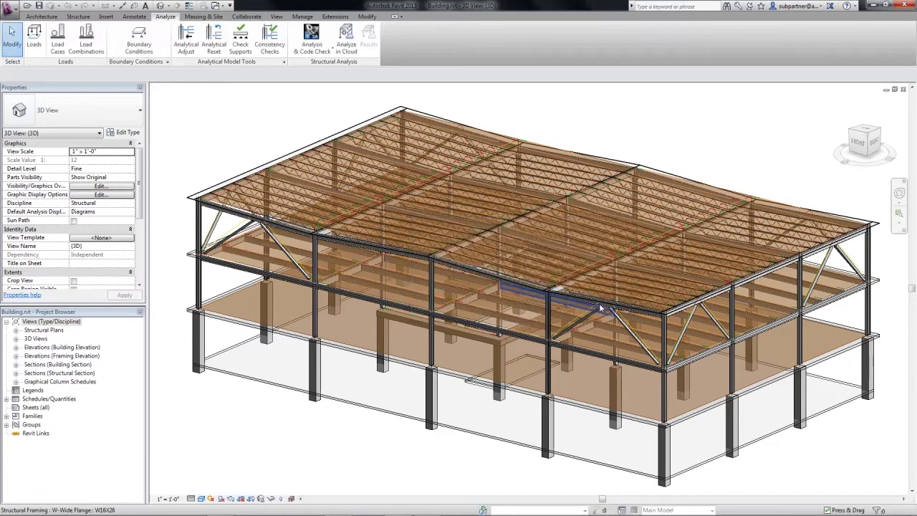
{"action": "left_click", "coordinate": [296, 498]}
{"action": "left_click", "coordinate": [304, 489]}
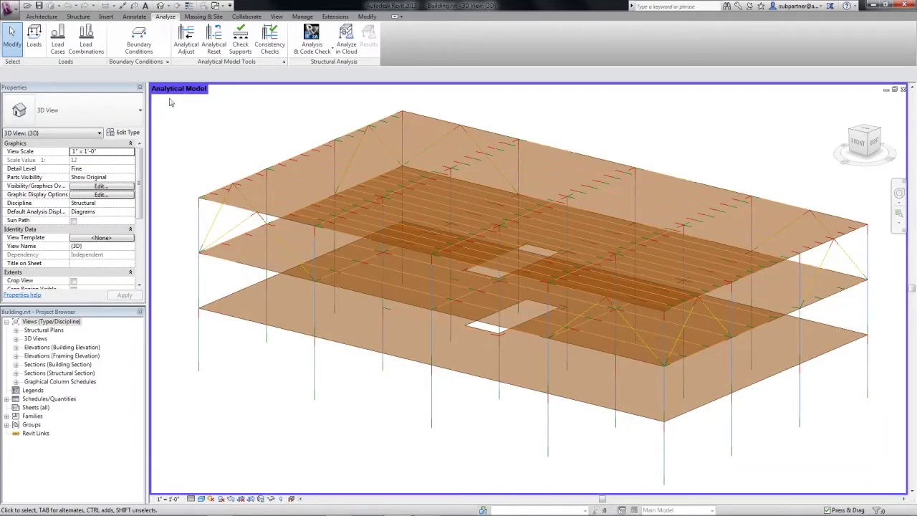
Place fixed point boundary conditions at all 20 column bases and restore the physical view.
{"action": "left_click", "coordinate": [140, 49]}
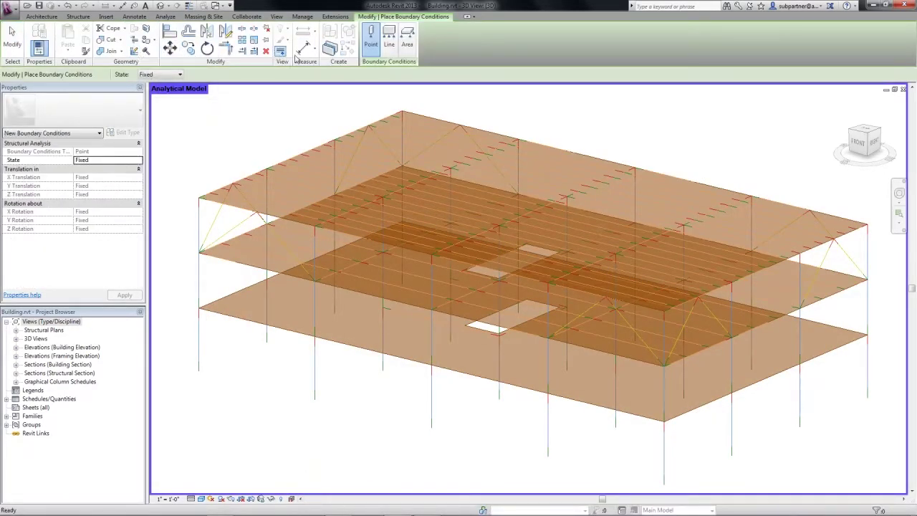
{"action": "left_click", "coordinate": [370, 39]}
{"action": "left_click", "coordinate": [199, 372]}
{"action": "left_click", "coordinate": [266, 343]}
{"action": "left_click", "coordinate": [334, 314]}
{"action": "left_click", "coordinate": [402, 284]}
{"action": "left_click", "coordinate": [314, 400]}
{"action": "left_click", "coordinate": [383, 372]}
{"action": "left_click", "coordinate": [450, 344]}
{"action": "left_click", "coordinate": [518, 314]}
{"action": "left_click", "coordinate": [431, 428]}
{"action": "left_click", "coordinate": [499, 400]}
{"action": "left_click", "coordinate": [567, 371]}
{"action": "left_click", "coordinate": [634, 343]}
{"action": "left_click", "coordinate": [547, 458]}
{"action": "left_click", "coordinate": [616, 428]}
{"action": "left_click", "coordinate": [683, 400]}
{"action": "left_click", "coordinate": [751, 370]}
{"action": "left_click", "coordinate": [665, 486]}
{"action": "left_click", "coordinate": [731, 456]}
{"action": "left_click", "coordinate": [799, 428]}
{"action": "left_click", "coordinate": [867, 399]}
{"action": "key", "text": "Escape"}
{"action": "key", "text": "Escape"}
{"action": "left_click", "coordinate": [294, 498]}
Resubmit the physical model for cloud analysis and review its 3 errors: undefined load cases, missing material assets.
{"action": "left_click", "coordinate": [308, 490]}
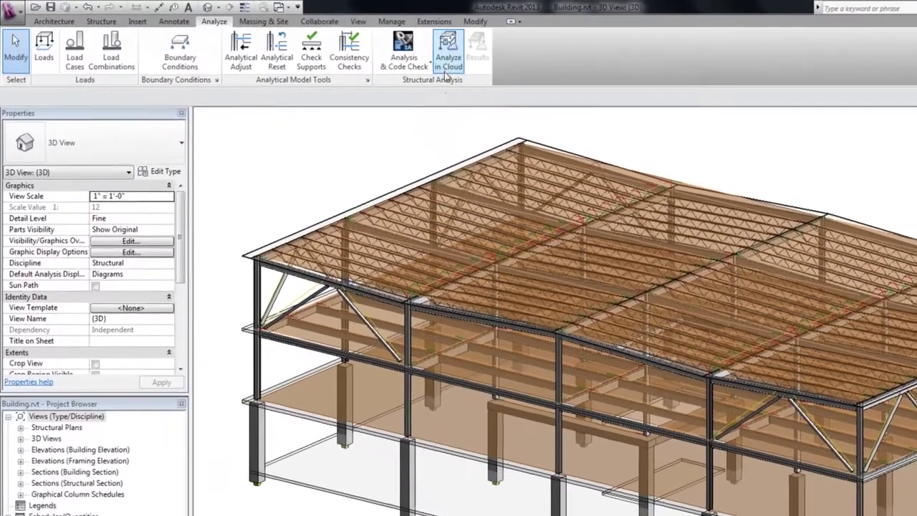
{"action": "left_click", "coordinate": [346, 45]}
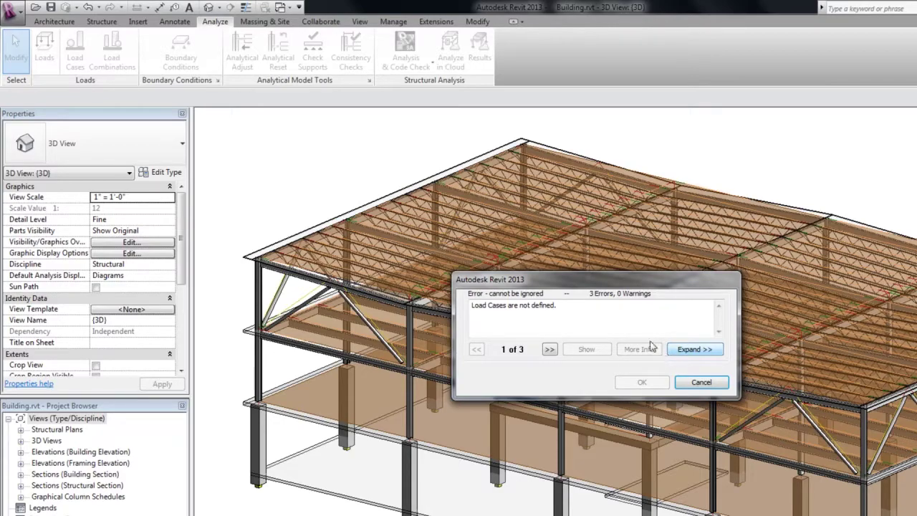
{"action": "left_click_drag", "start_coordinate": [557, 306], "coordinate": [472, 306]}
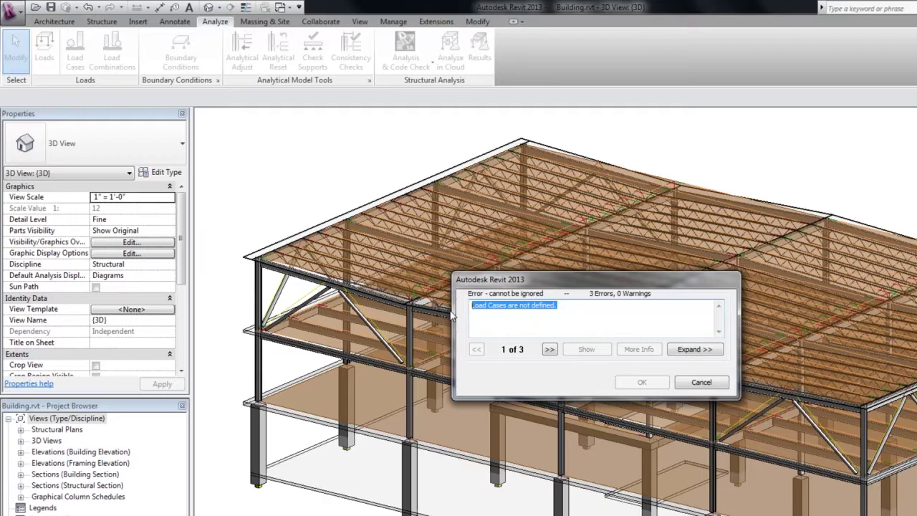
{"action": "left_click", "coordinate": [550, 349]}
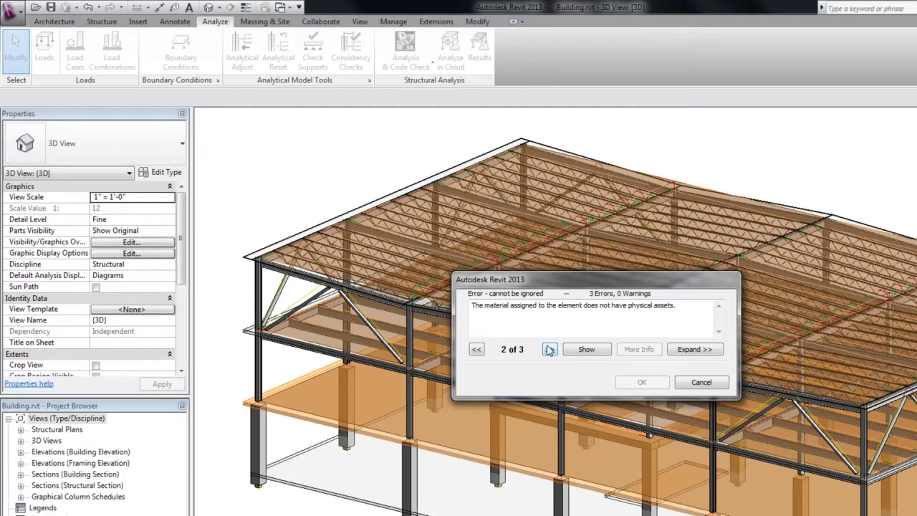
{"action": "left_click", "coordinate": [550, 350]}
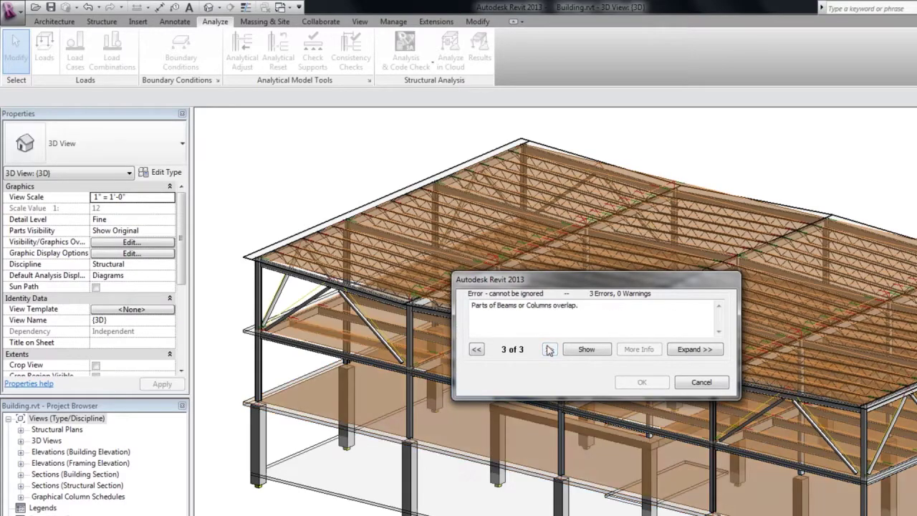
{"action": "left_click_drag", "start_coordinate": [563, 286], "coordinate": [673, 282]}
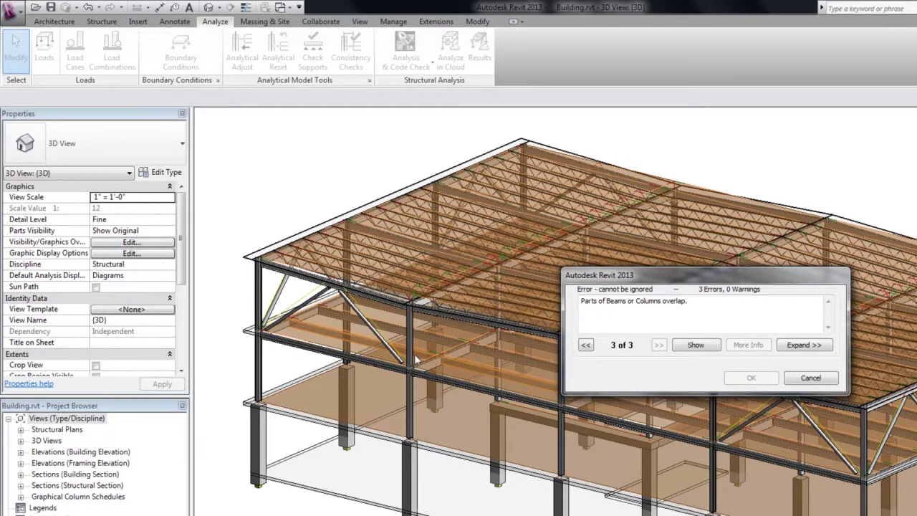
{"action": "left_click", "coordinate": [586, 346]}
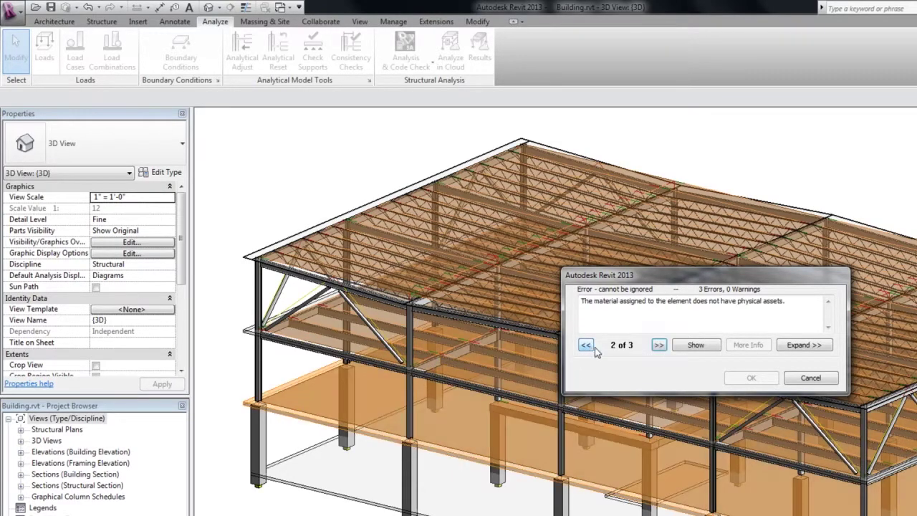
Select the Level 2 floor and open its 8" Concrete type's structure layers, widening the Material column.
{"action": "left_click", "coordinate": [810, 378]}
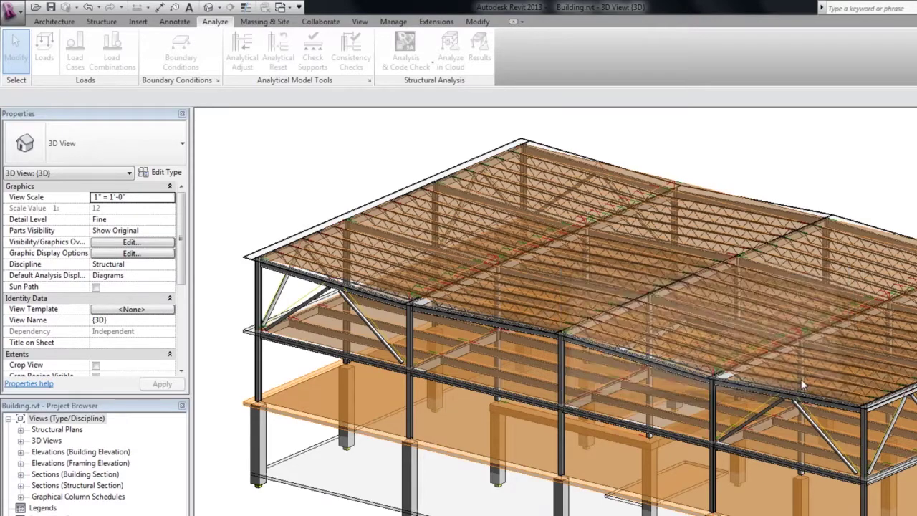
{"action": "left_click", "coordinate": [305, 425]}
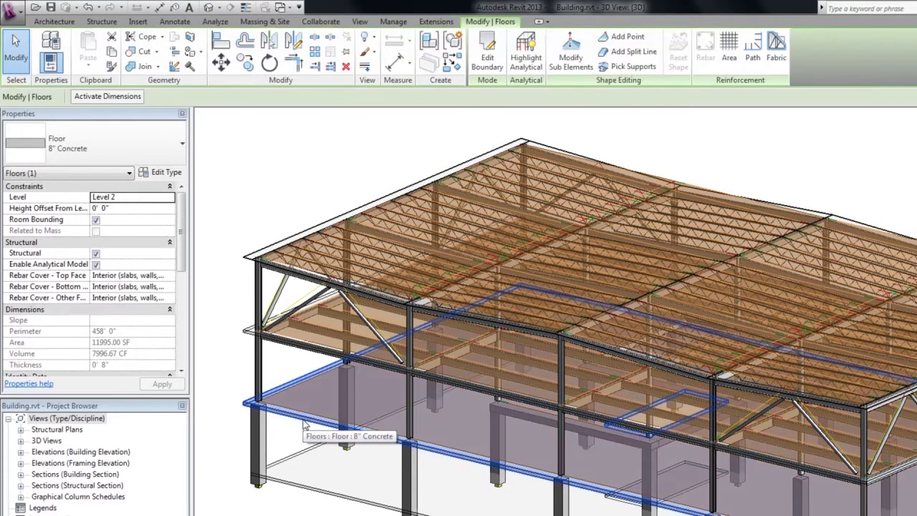
{"action": "left_click", "coordinate": [166, 174]}
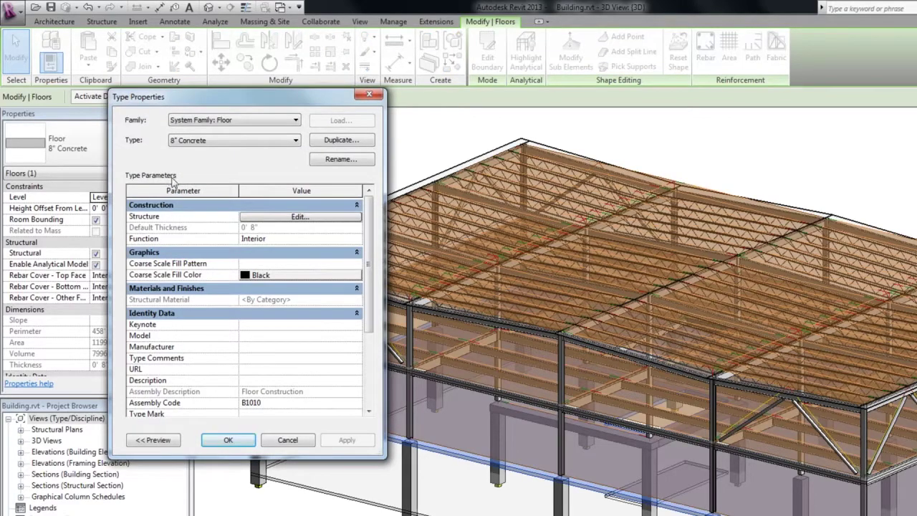
{"action": "left_click", "coordinate": [307, 218]}
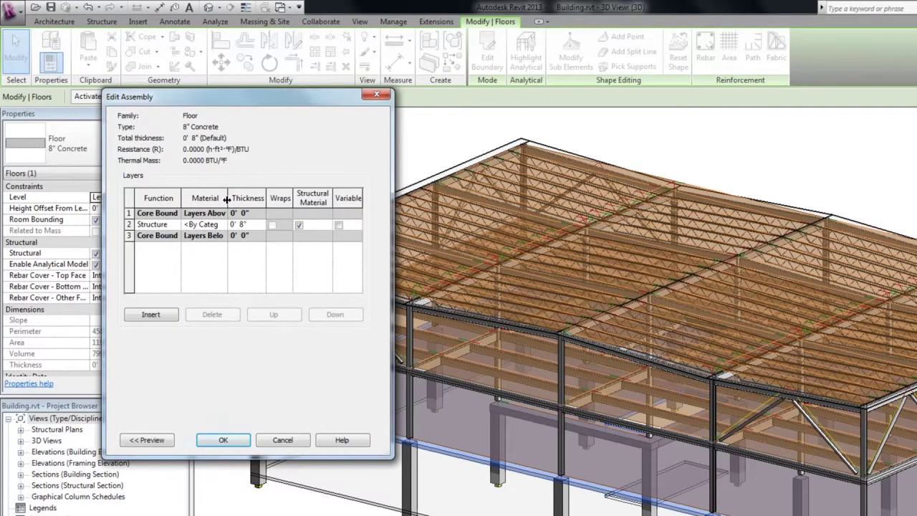
{"action": "left_click_drag", "start_coordinate": [228, 199], "coordinate": [274, 199]}
Assign Concrete - Normal Weight - 3 ksi to the 8" Concrete floor's structural layer, checking its mechanical properties.
{"action": "left_click", "coordinate": [269, 226]}
{"action": "left_click", "coordinate": [268, 225]}
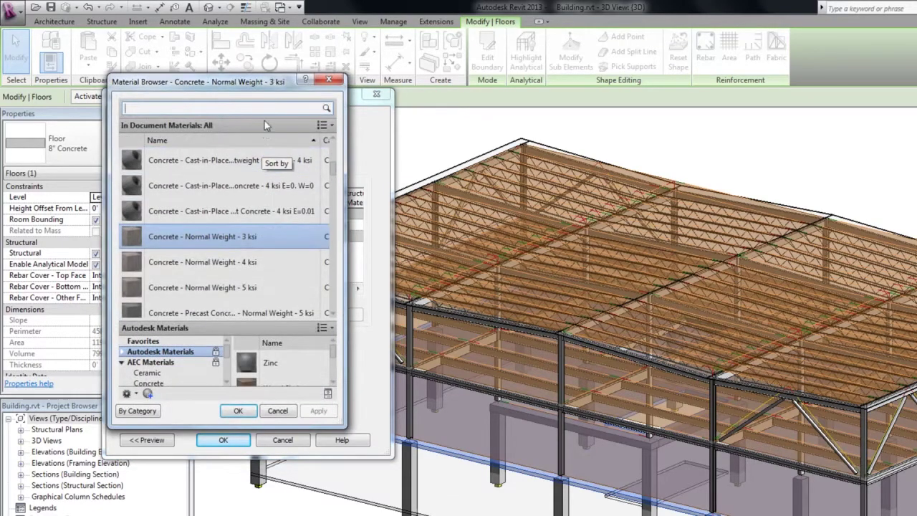
{"action": "type", "text": "concrete"}
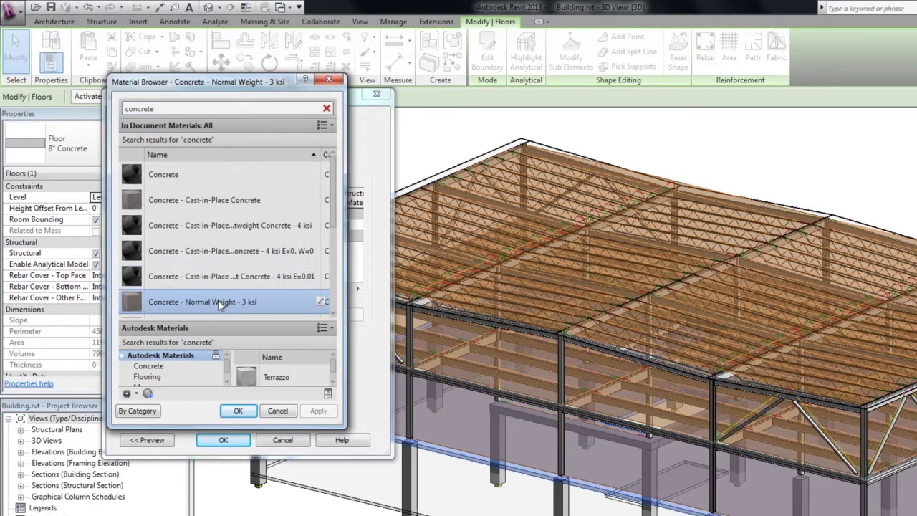
{"action": "double_click", "coordinate": [218, 302]}
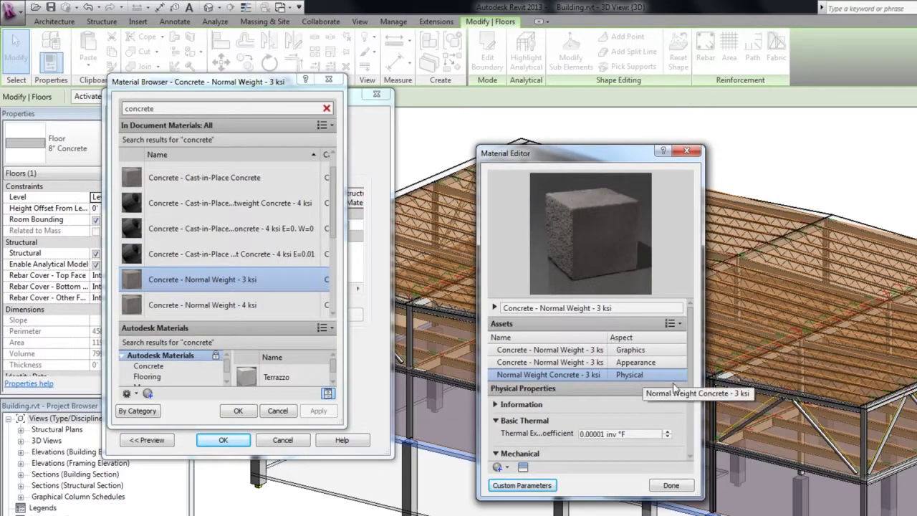
{"action": "scroll", "coordinate": [530, 456], "scroll_direction": "down", "scroll_amount": 1}
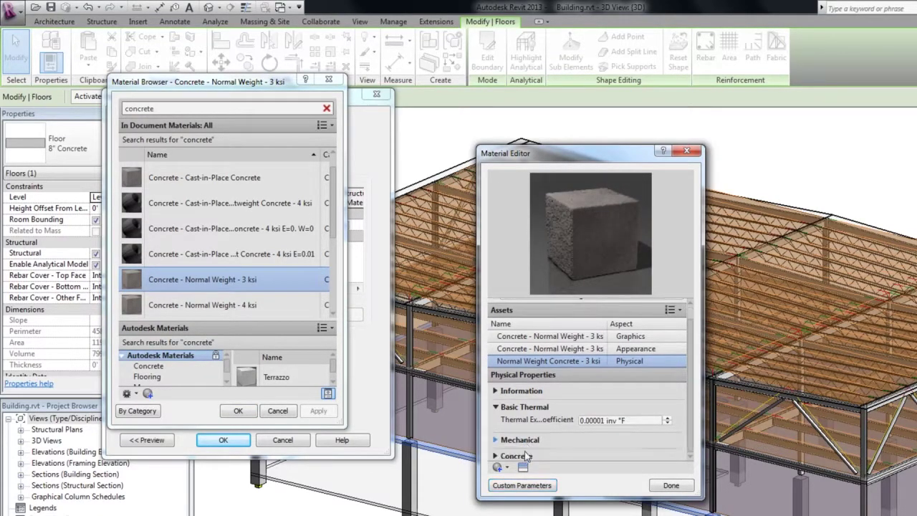
{"action": "left_click", "coordinate": [525, 441]}
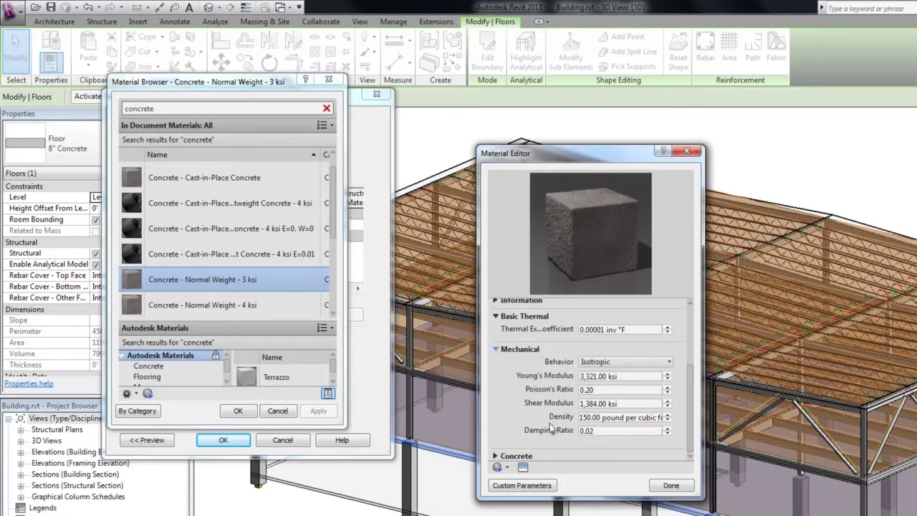
{"action": "left_click", "coordinate": [586, 391]}
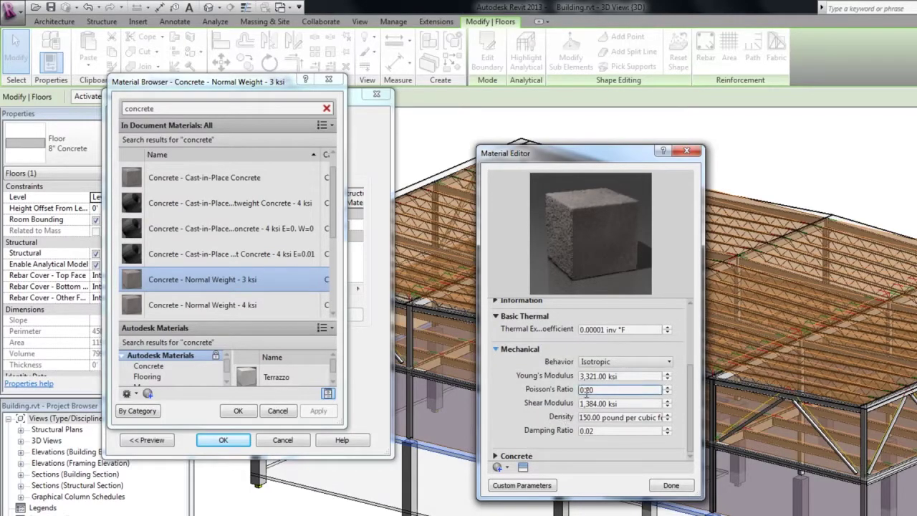
{"action": "left_click", "coordinate": [658, 482]}
{"action": "left_click", "coordinate": [238, 410]}
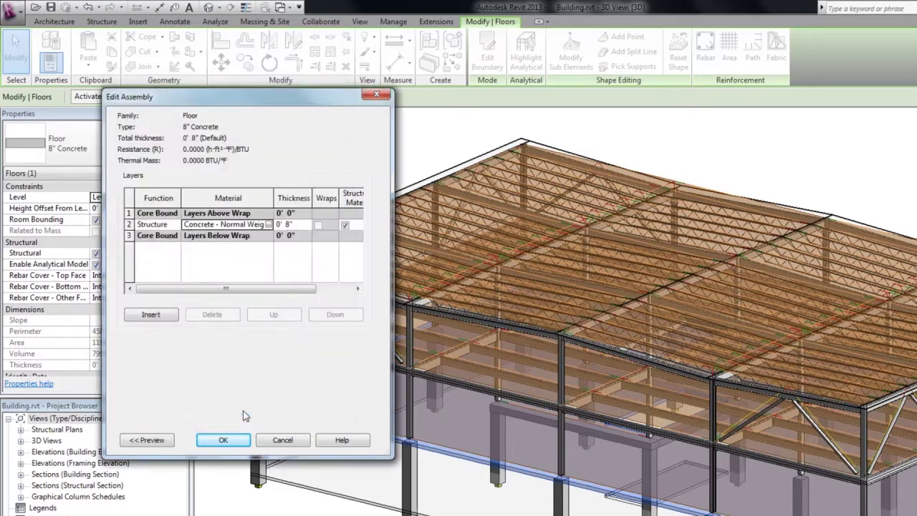
{"action": "left_click", "coordinate": [235, 440]}
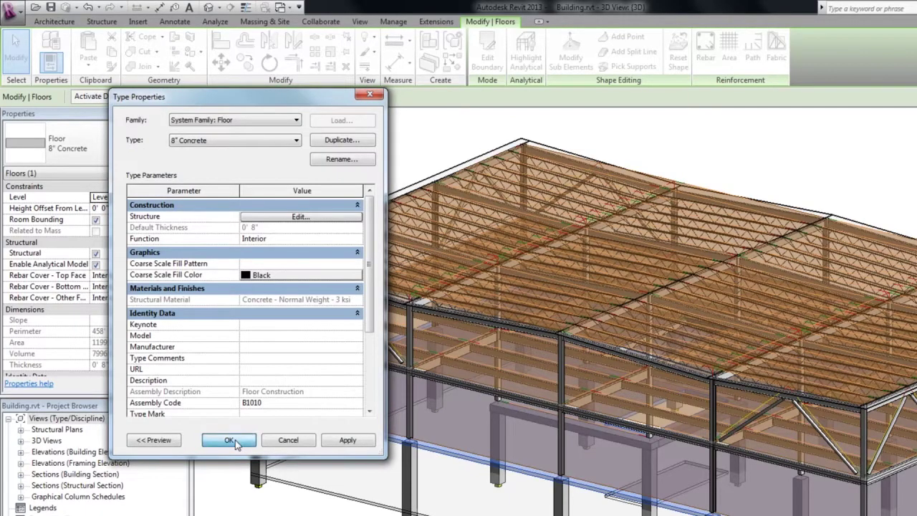
{"action": "left_click", "coordinate": [229, 440]}
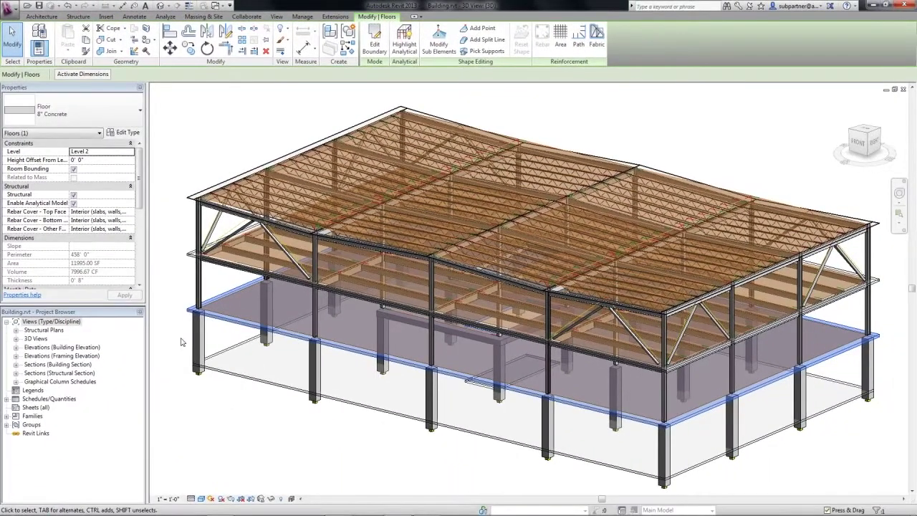
Clear the floor selection and display only the analytical model.
{"action": "key", "text": "Escape"}
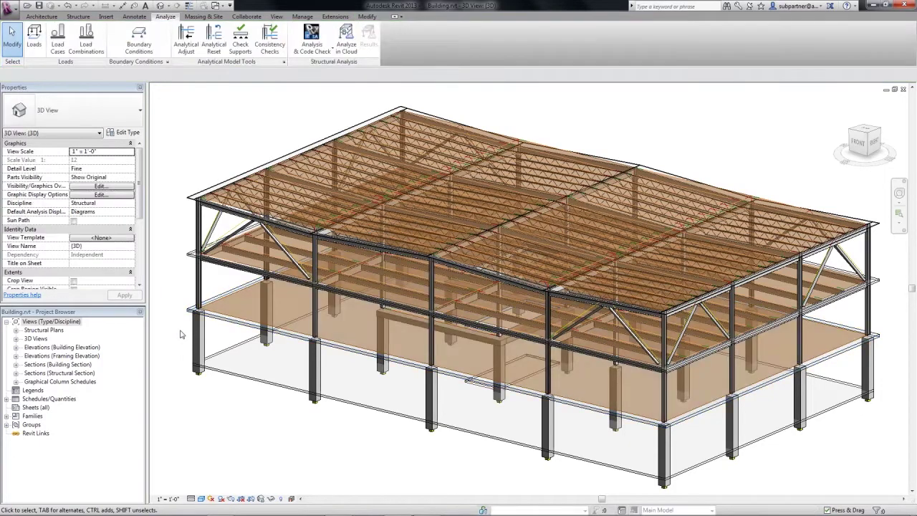
{"action": "left_click", "coordinate": [293, 498]}
{"action": "left_click", "coordinate": [296, 488]}
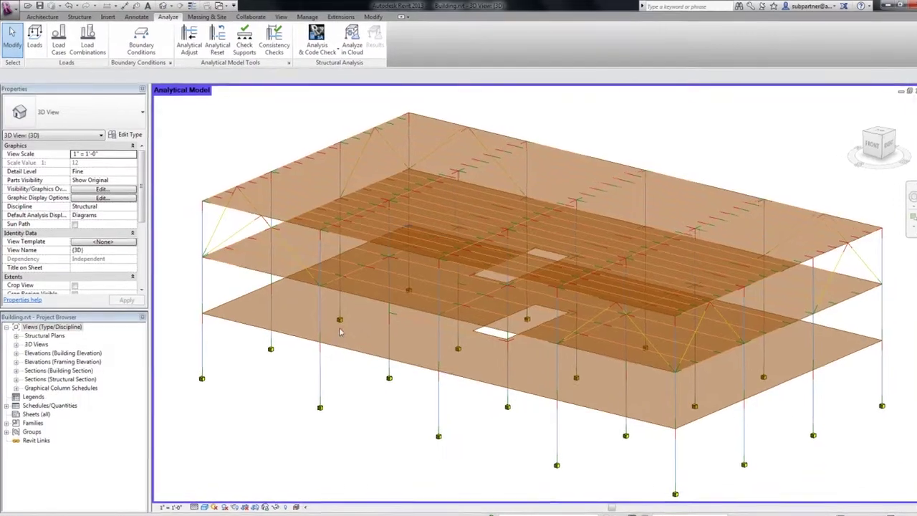
{"action": "scroll", "coordinate": [414, 317], "scroll_direction": "up", "scroll_amount": 6}
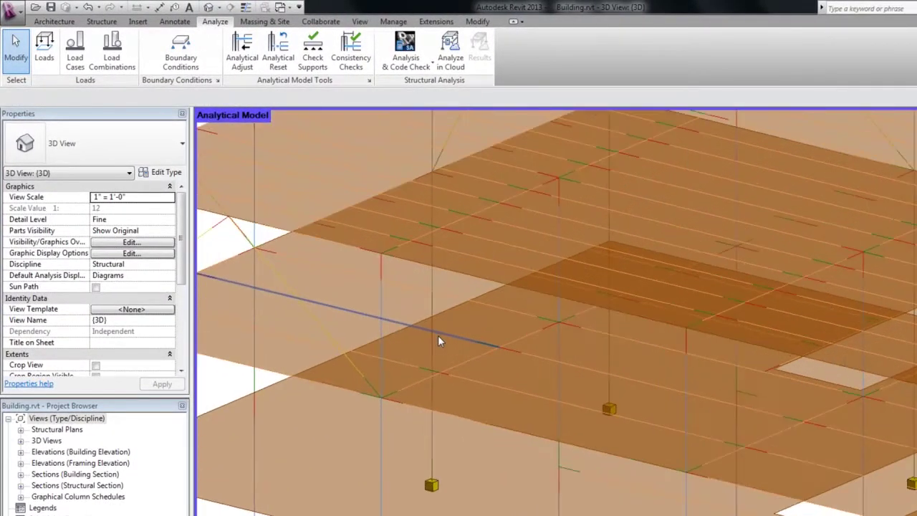
With Analytical Adjust, drag the misplaced beam end onto its neighbouring node and finish.
{"action": "left_click", "coordinate": [242, 58]}
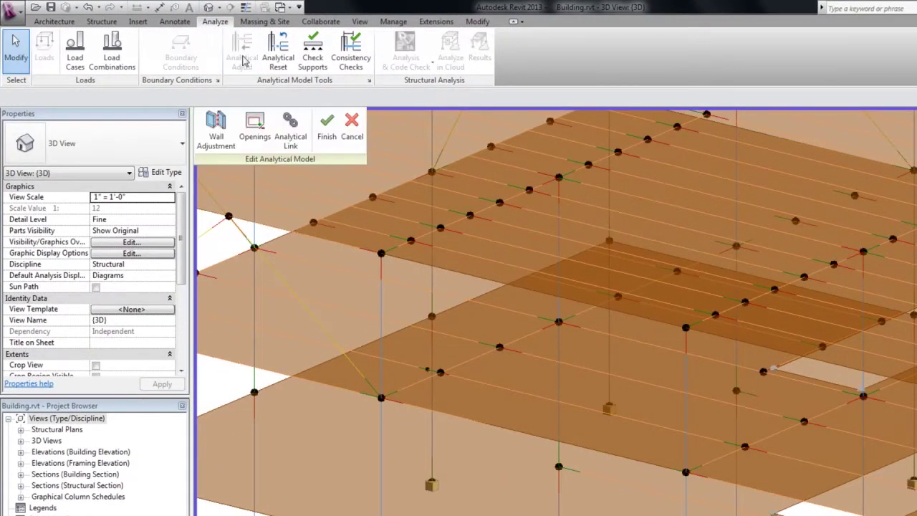
{"action": "scroll", "coordinate": [438, 351], "scroll_direction": "up", "scroll_amount": 5}
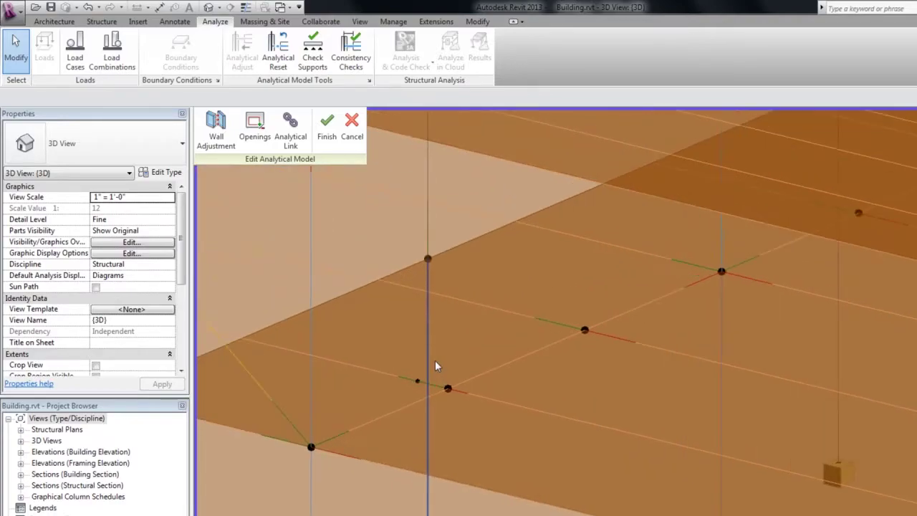
{"action": "left_click", "coordinate": [389, 377]}
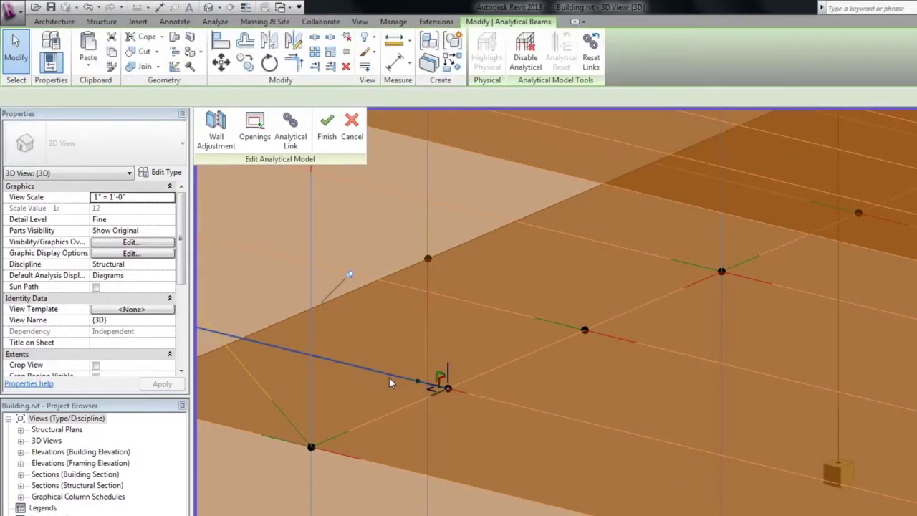
{"action": "left_click", "coordinate": [518, 406]}
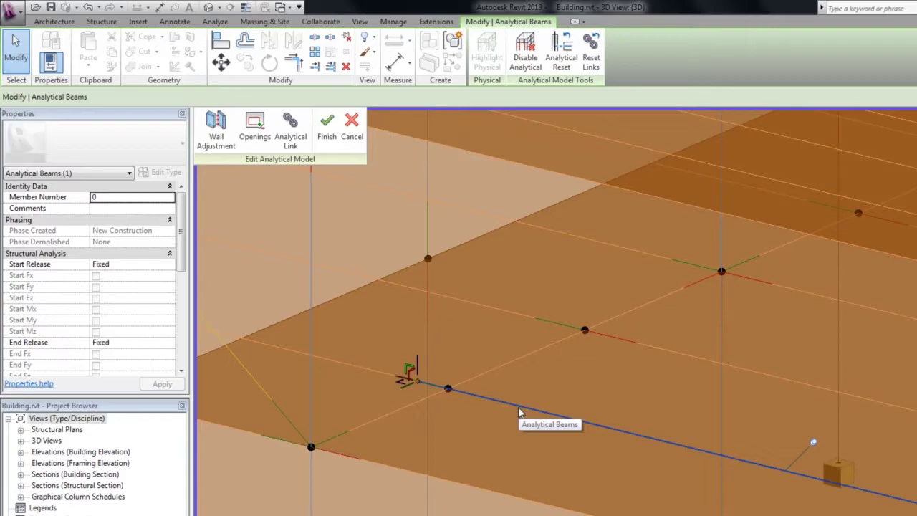
{"action": "scroll", "coordinate": [428, 384], "scroll_direction": "up", "scroll_amount": 3}
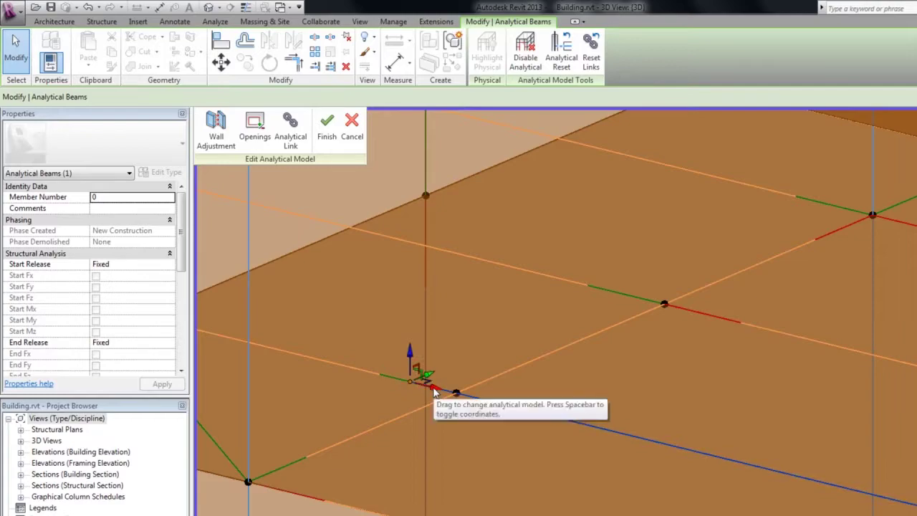
{"action": "left_click_drag", "start_coordinate": [433, 389], "coordinate": [477, 404]}
{"action": "key", "text": "Escape"}
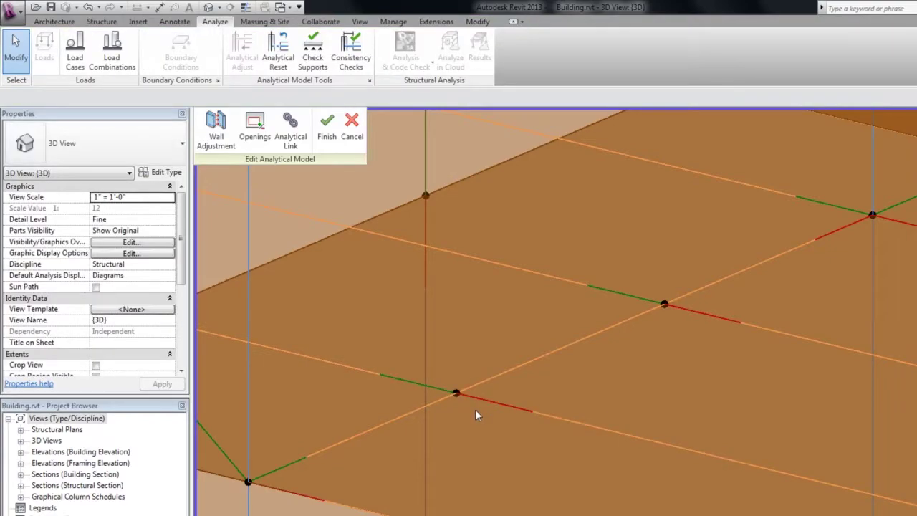
{"action": "left_click", "coordinate": [328, 128]}
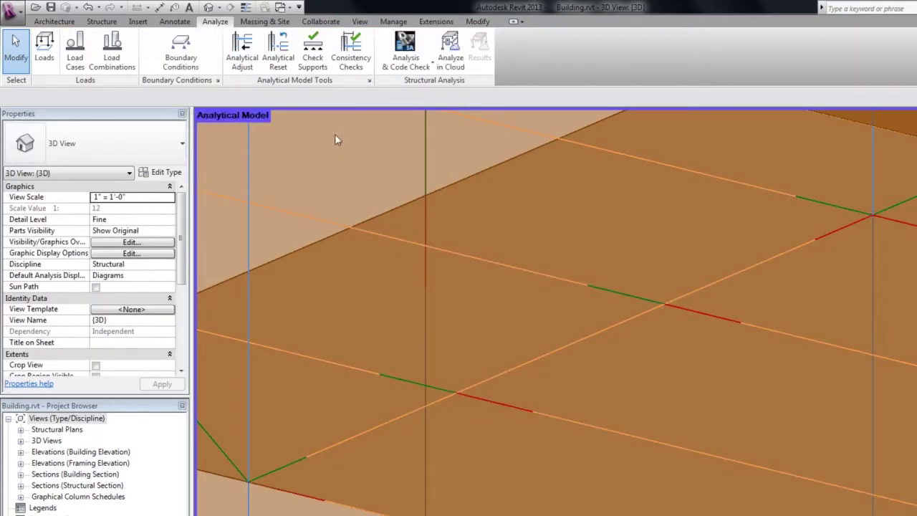
{"action": "scroll", "coordinate": [451, 316], "scroll_direction": "down", "scroll_amount": 8}
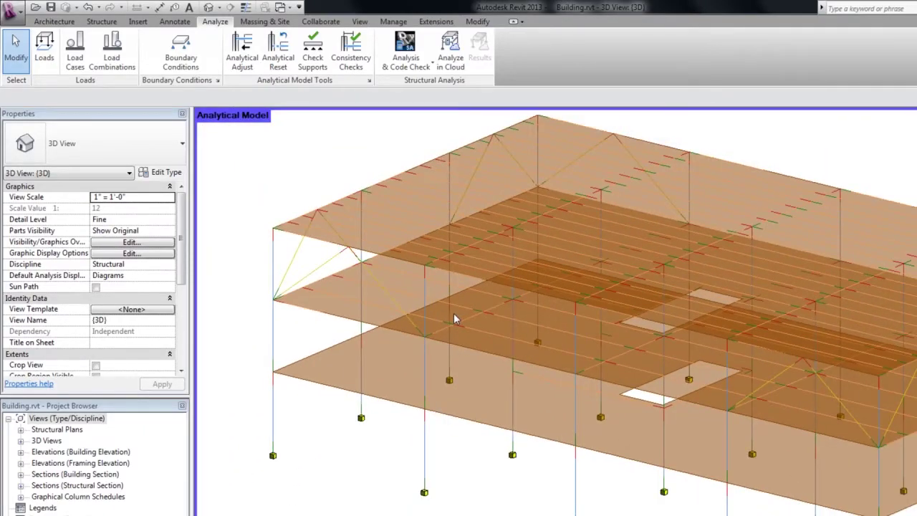
Add a load case named 'dead load' with category Dead Loads.
{"action": "left_click", "coordinate": [77, 65]}
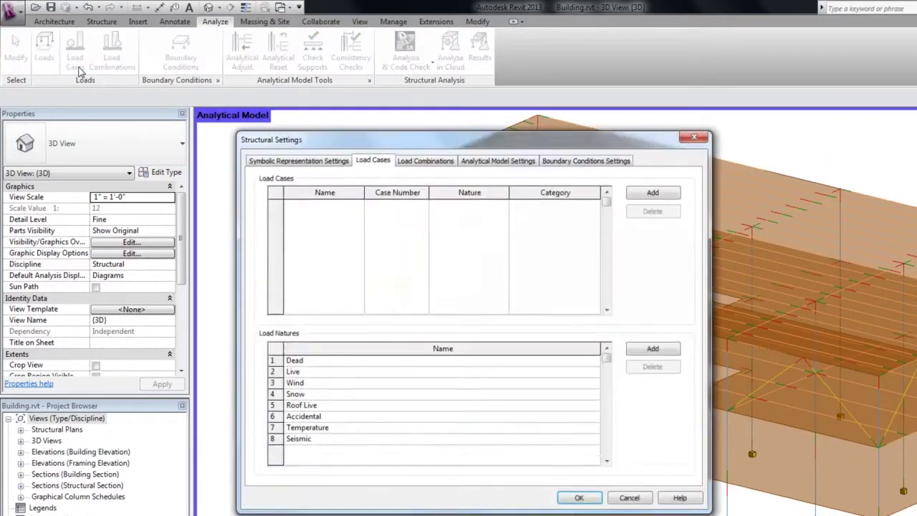
{"action": "left_click", "coordinate": [641, 198]}
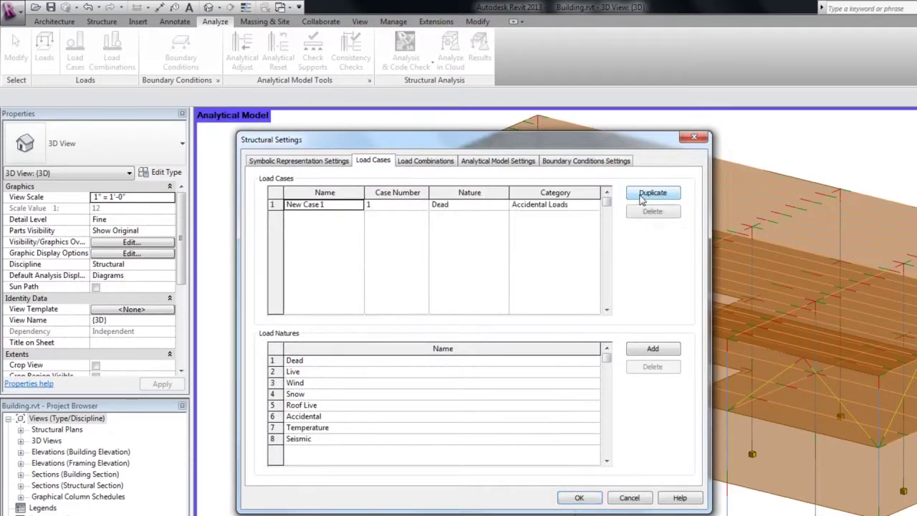
{"action": "left_click", "coordinate": [342, 204]}
{"action": "type", "text": "dead"}
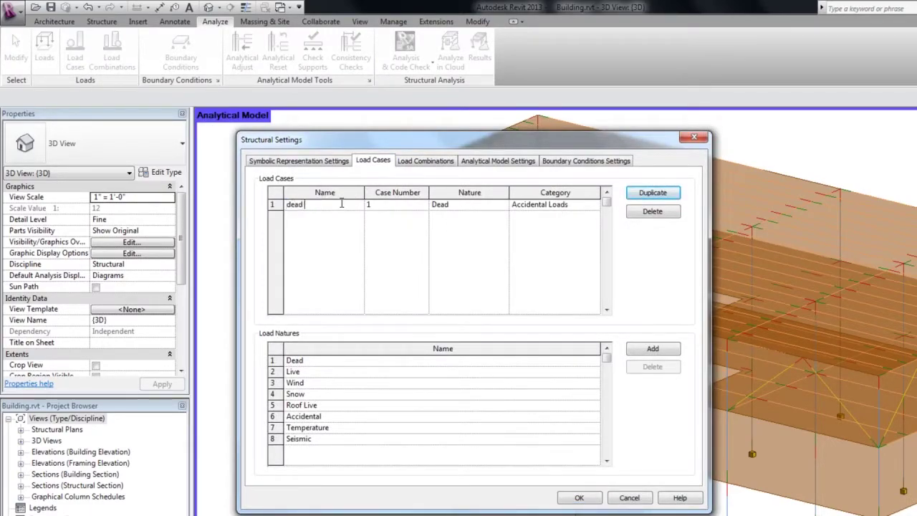
{"action": "type", "text": " load"}
{"action": "left_click", "coordinate": [598, 206]}
{"action": "left_click", "coordinate": [574, 225]}
Duplicate it as 'live load' with nature Live and category Live Loads, then apply.
{"action": "left_click", "coordinate": [652, 193]}
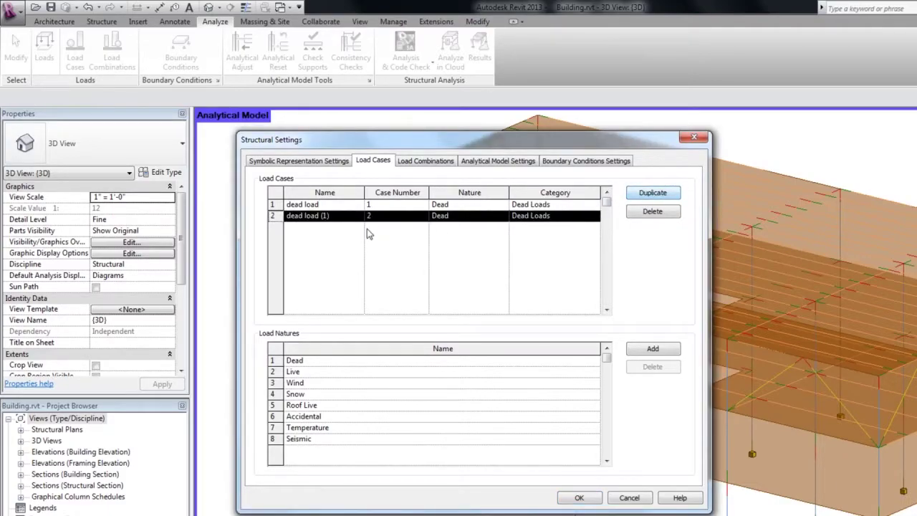
{"action": "left_click", "coordinate": [334, 215]}
{"action": "left_click_drag", "start_coordinate": [334, 215], "coordinate": [198, 217]}
{"action": "type", "text": "live load"}
{"action": "left_click", "coordinate": [503, 215]}
{"action": "left_click", "coordinate": [458, 230]}
{"action": "left_click", "coordinate": [594, 216]}
{"action": "left_click", "coordinate": [552, 242]}
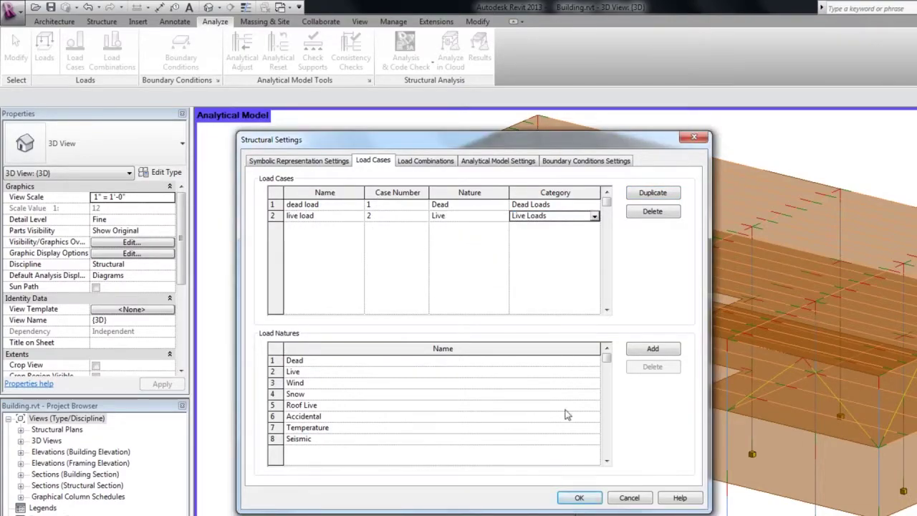
{"action": "left_click", "coordinate": [579, 497]}
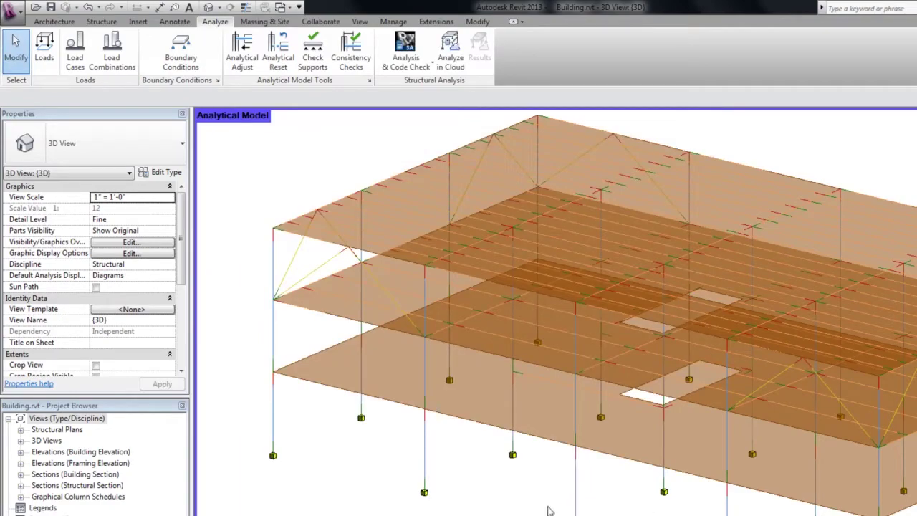
Submit the model to Analyze in Cloud, dismissing the undefined-loads warning and ignoring warnings on resubmission.
{"action": "left_click", "coordinate": [459, 68]}
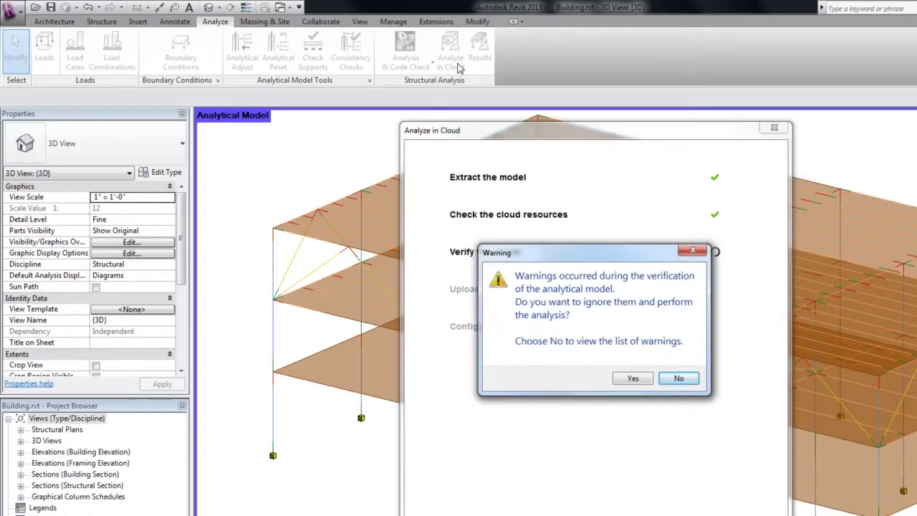
{"action": "left_click", "coordinate": [677, 380]}
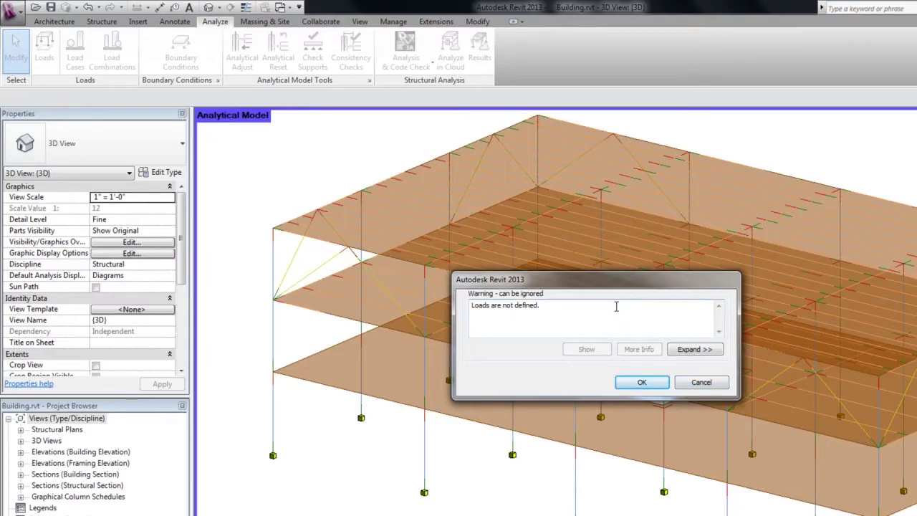
{"action": "left_click", "coordinate": [642, 382]}
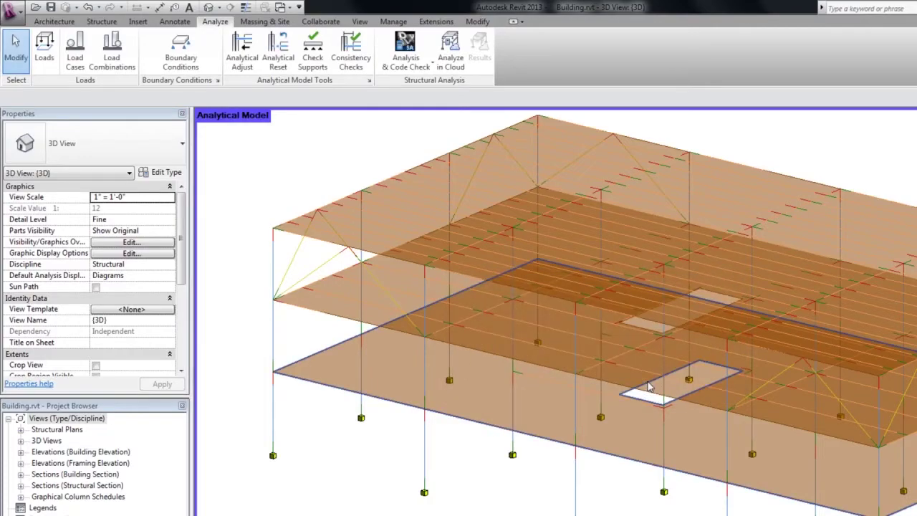
{"action": "left_click", "coordinate": [453, 66]}
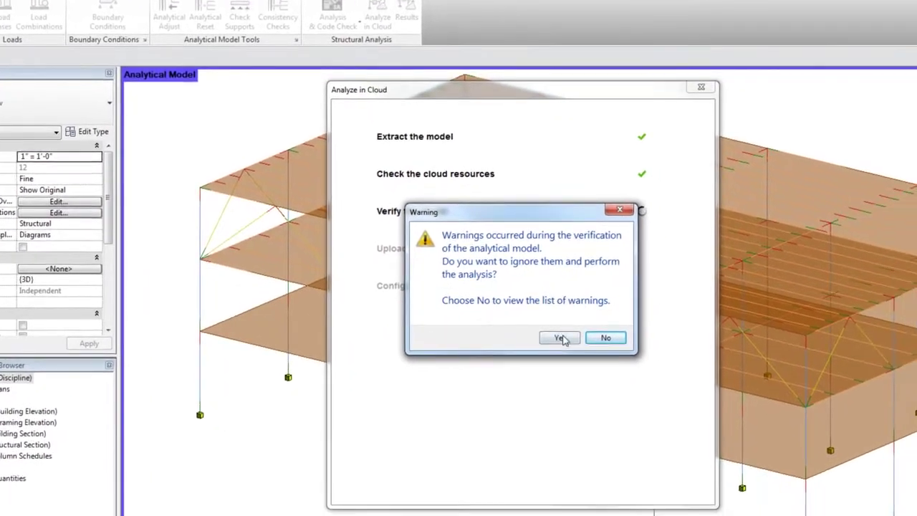
{"action": "left_click", "coordinate": [633, 378]}
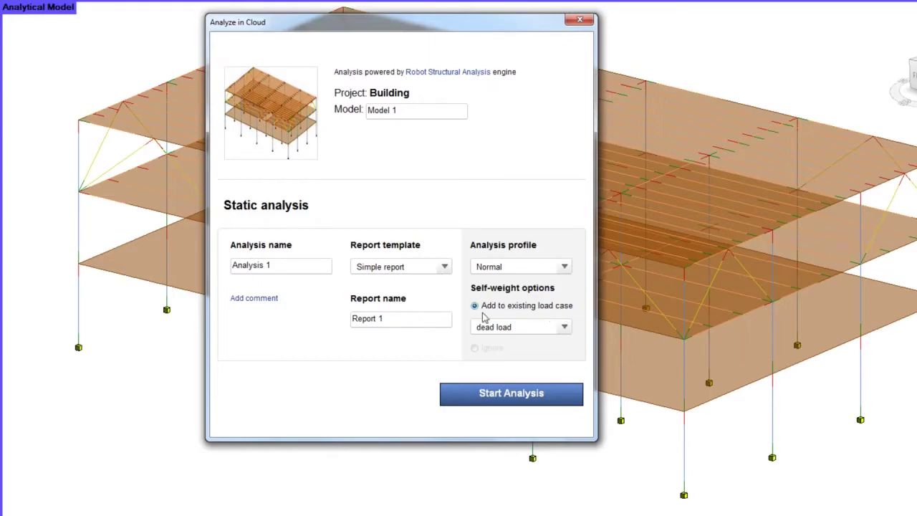
Choose the dead load case for adding self-weight in the Analysis 1 static setup.
{"action": "left_click", "coordinate": [565, 329]}
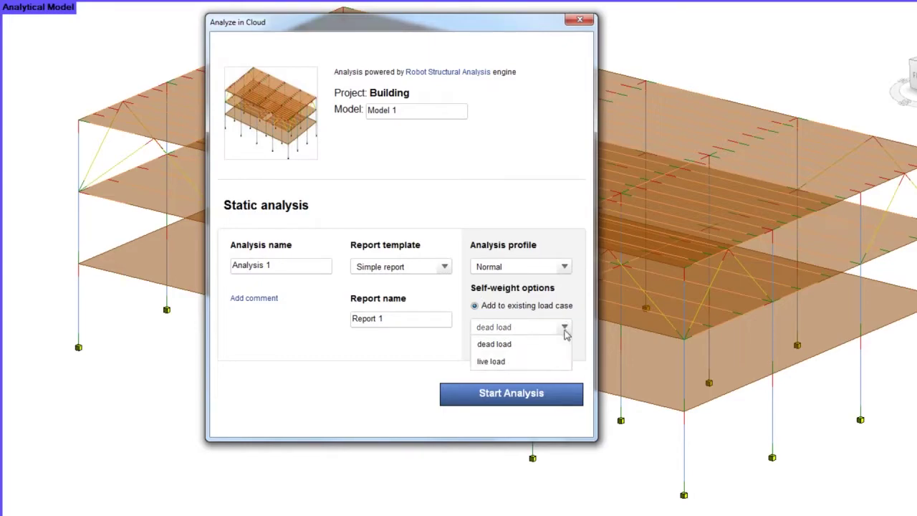
{"action": "left_click", "coordinate": [547, 349]}
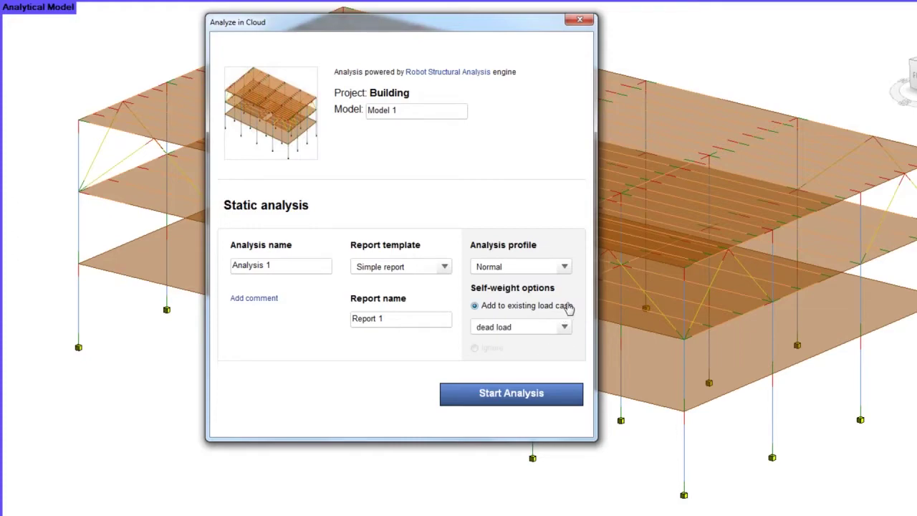